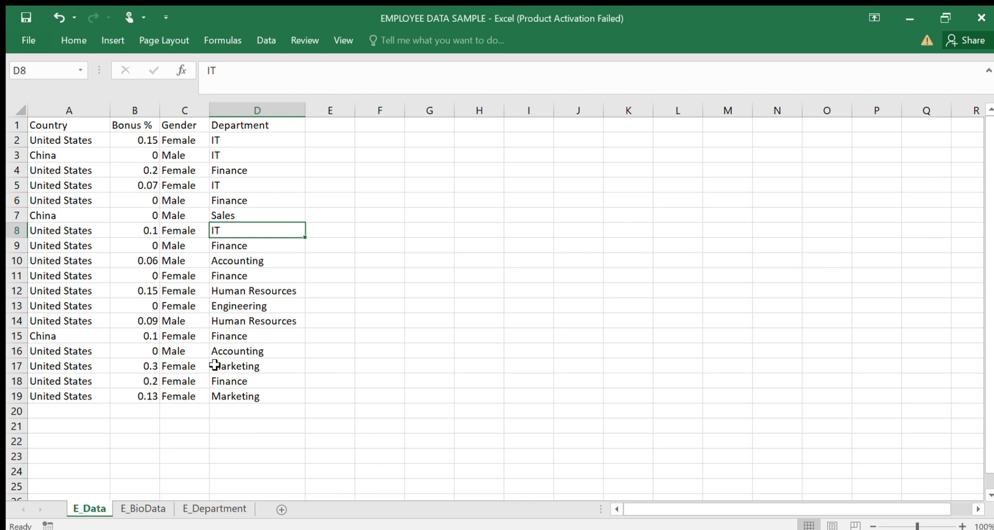
Convert the country, bonus, gender and department data on the E_Data sheet into a table with headers
left_click(143, 507)
left_click(202, 509)
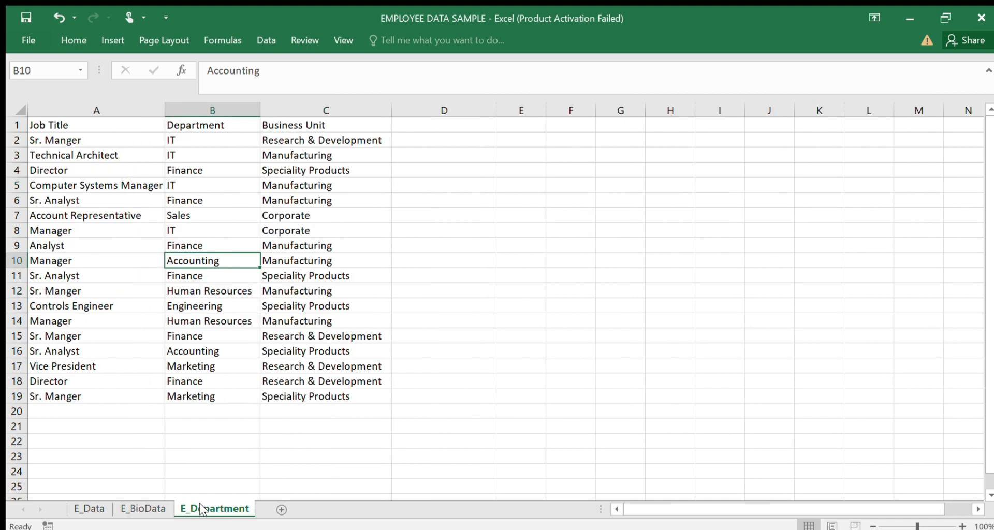
left_click(90, 509)
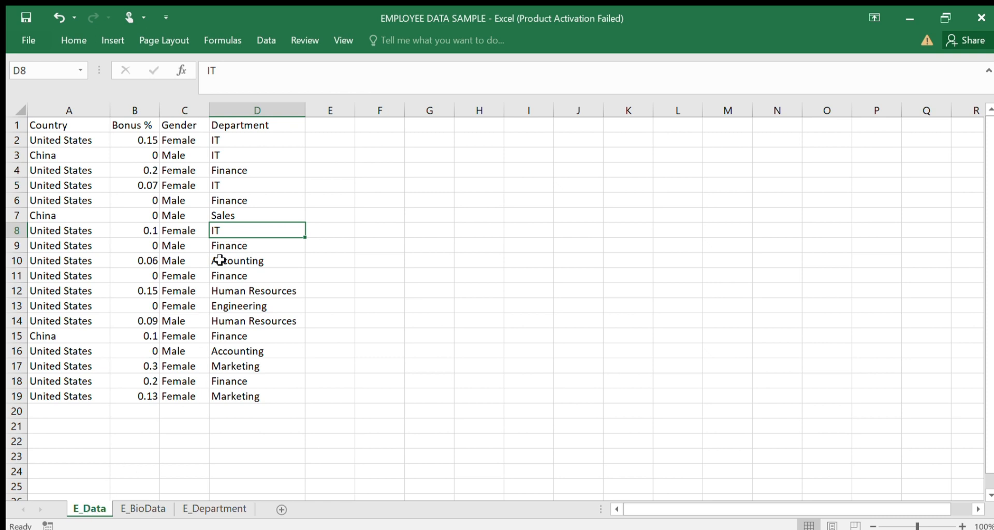
left_click(183, 263)
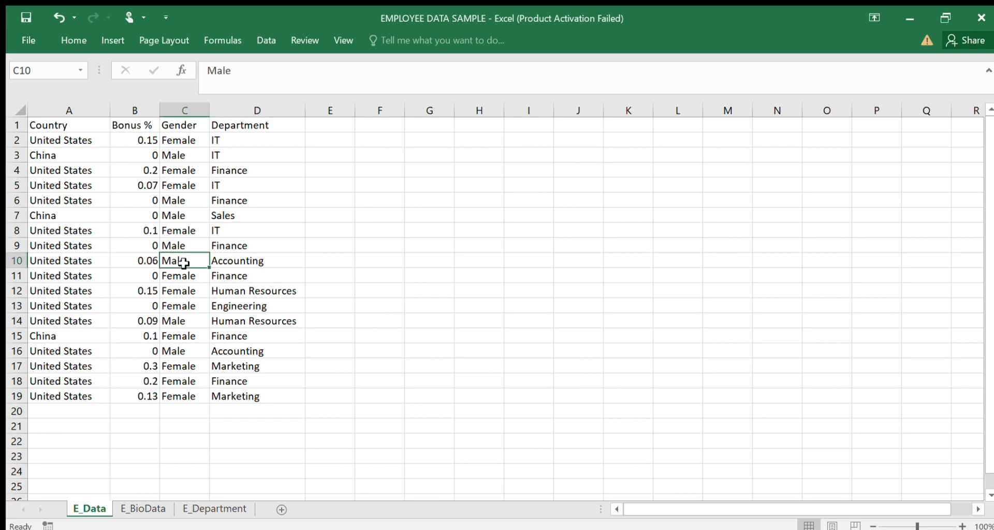
key("ctrl+t")
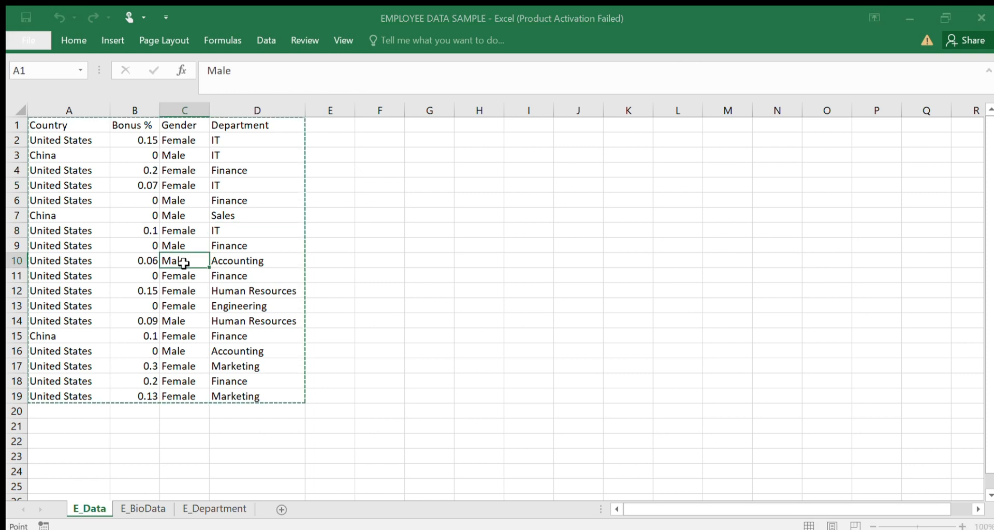
key("Return")
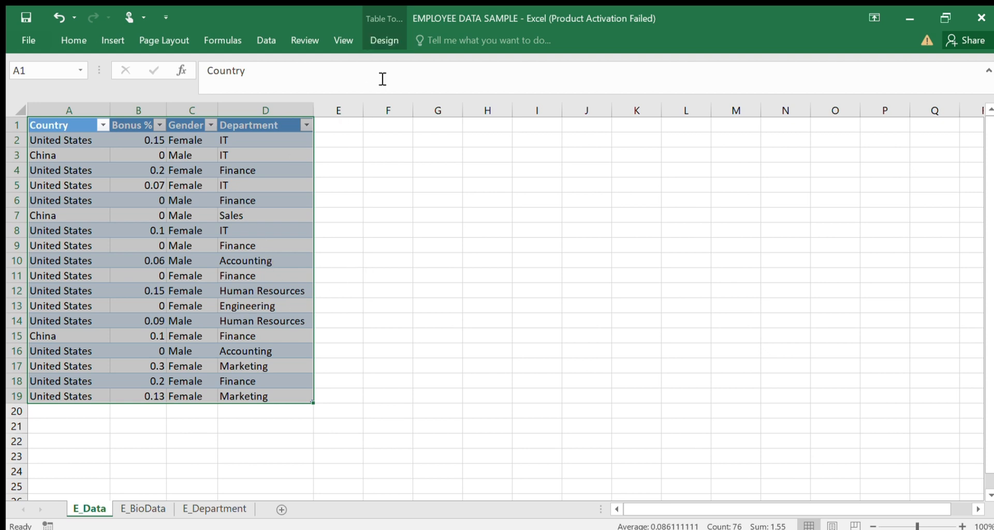
left_click(383, 40)
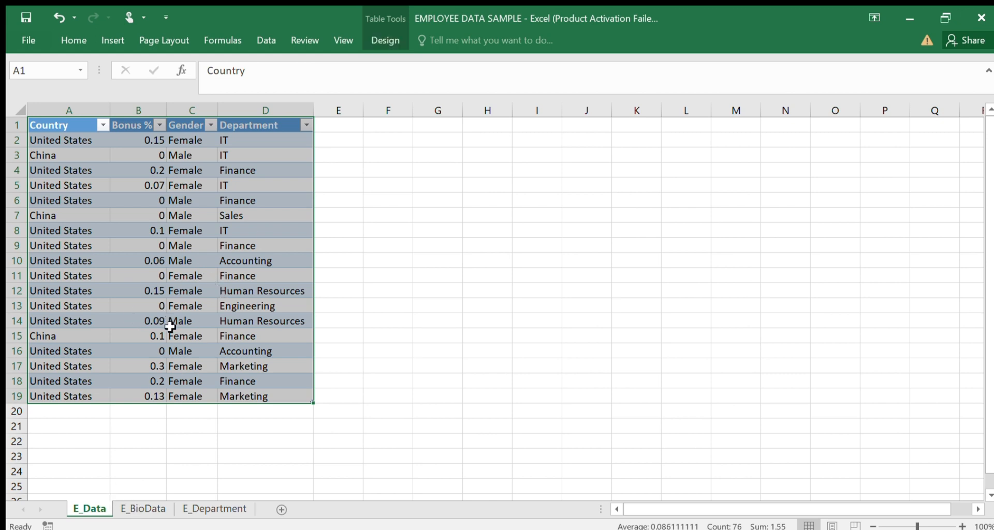
left_click(153, 320)
Convert the name, gender, ethnicity and age data on the E_BioData sheet into a table with headers
left_click(143, 509)
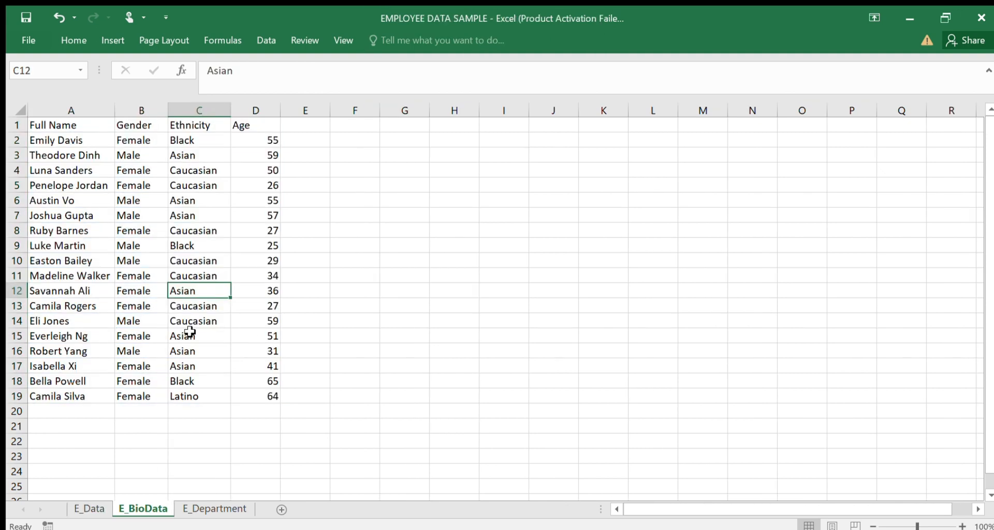
left_click(183, 311)
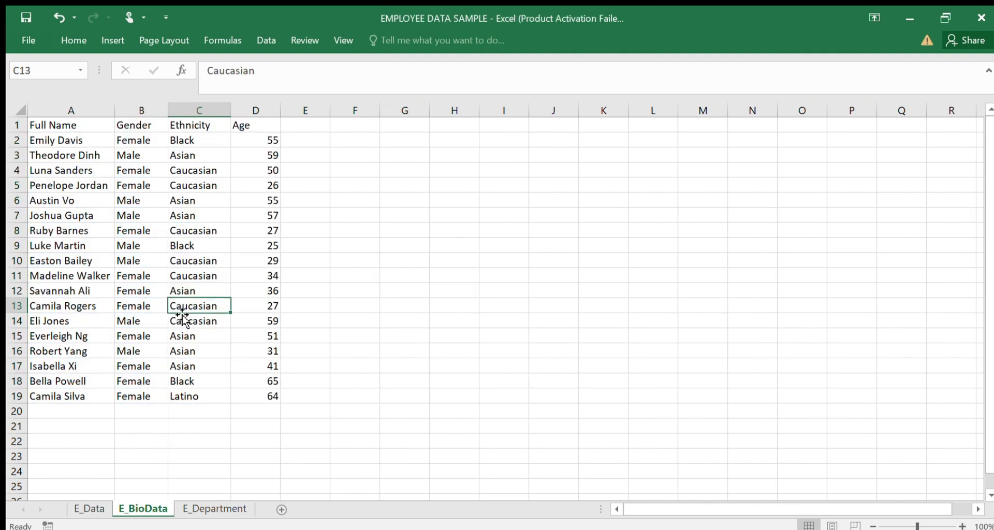
key("ctrl+t")
left_click(470, 297)
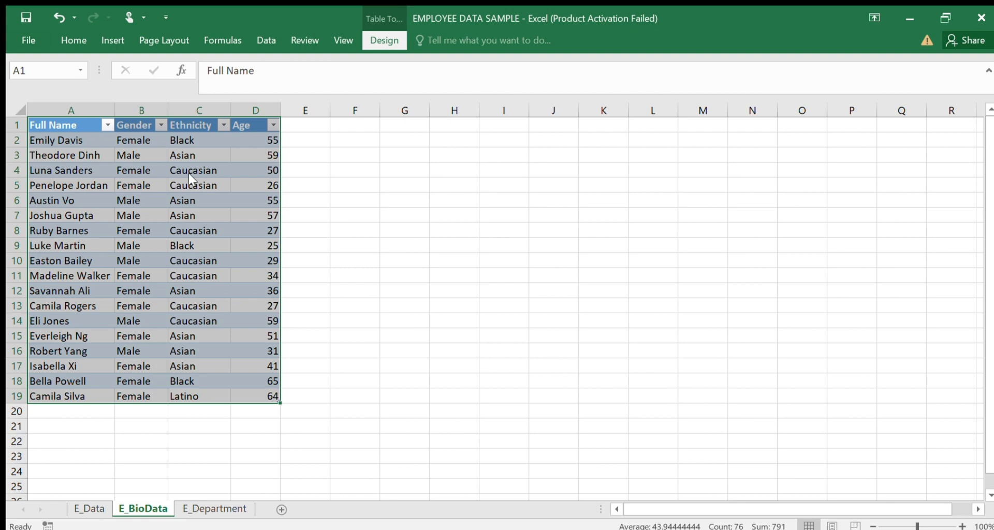
left_click(242, 235)
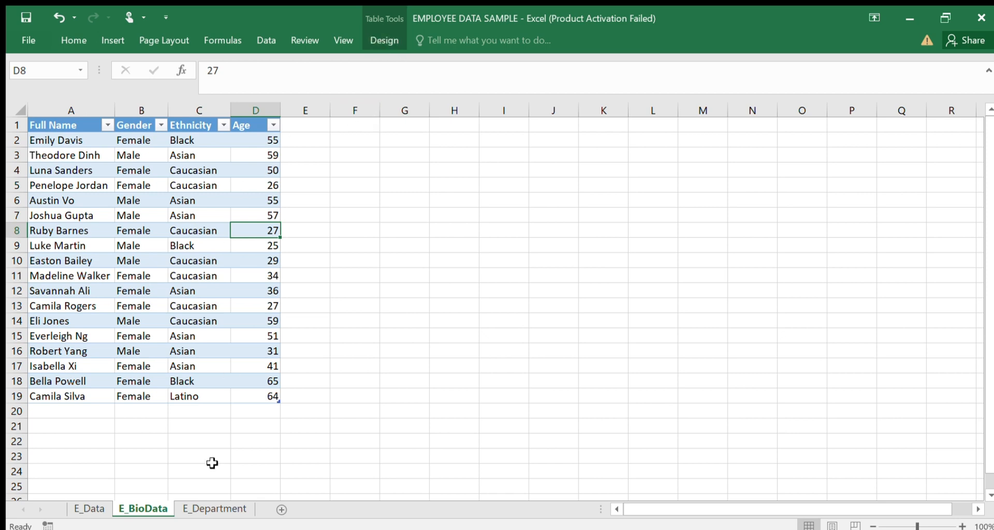
Convert the job title, department and business unit data on the E_Department sheet into a table with headers
left_click(205, 509)
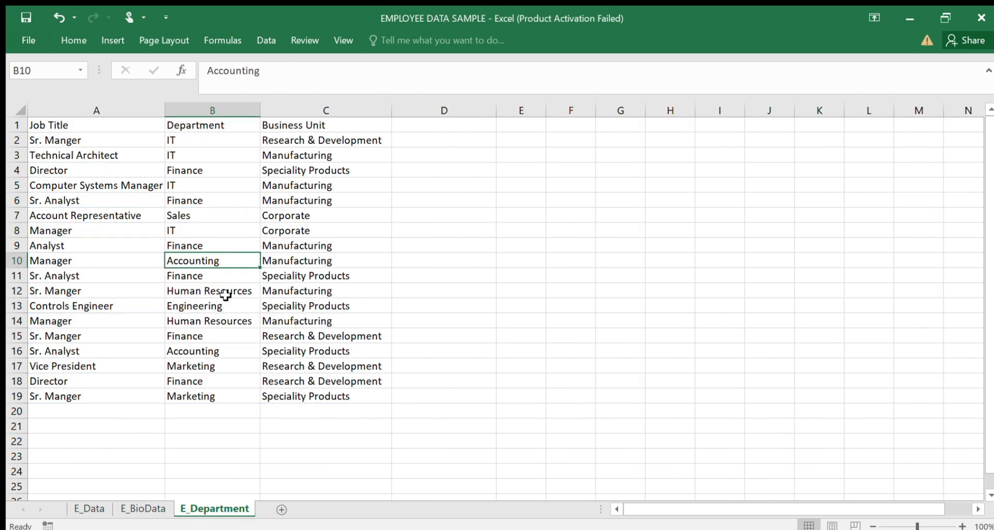
key("ctrl+t")
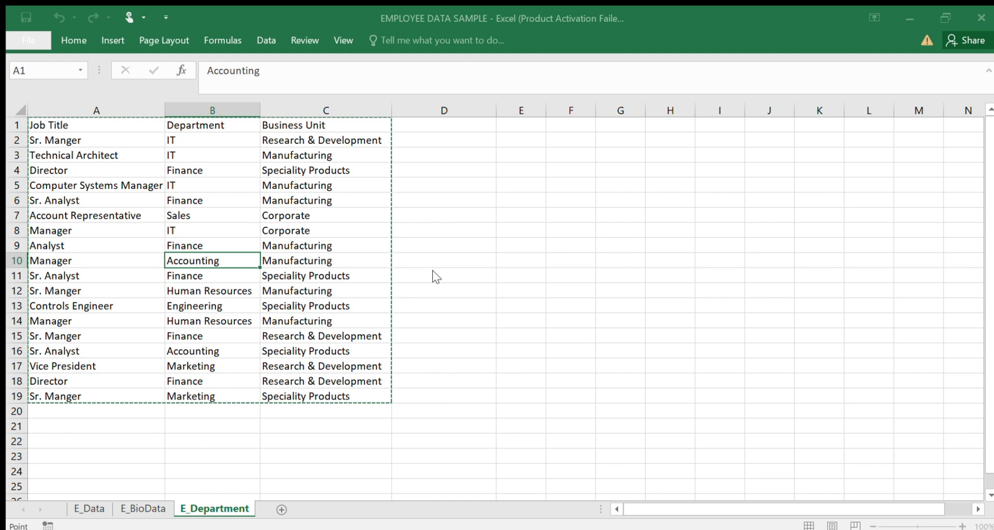
key("Escape")
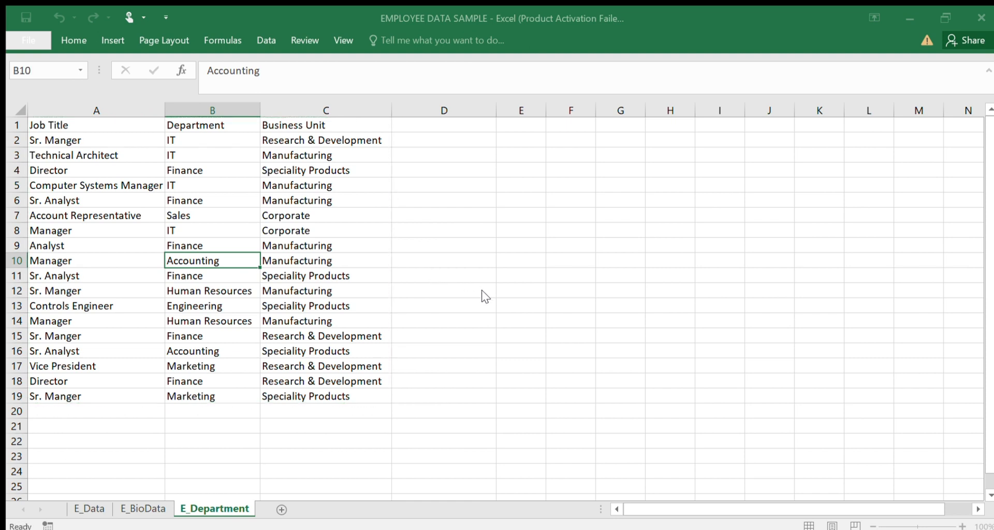
key("ctrl+t")
key("Return")
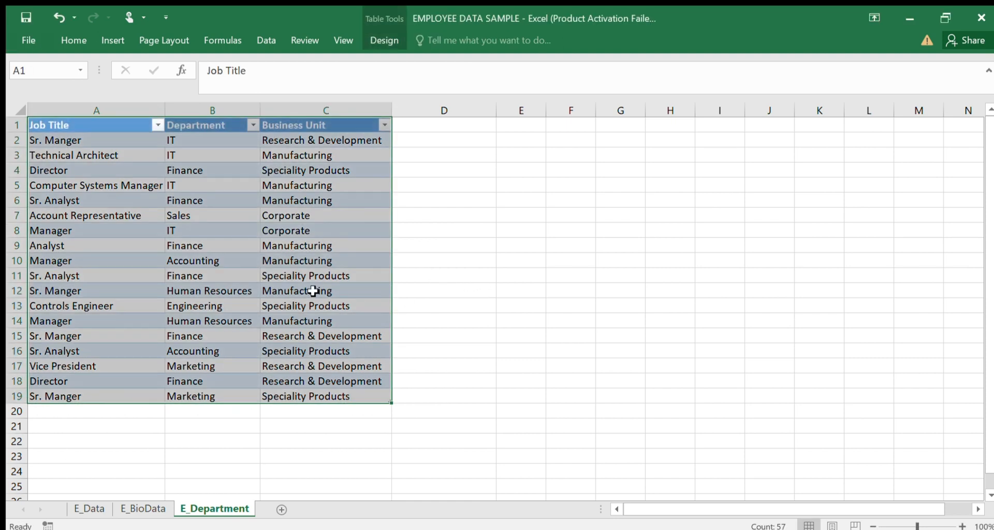
left_click(236, 185)
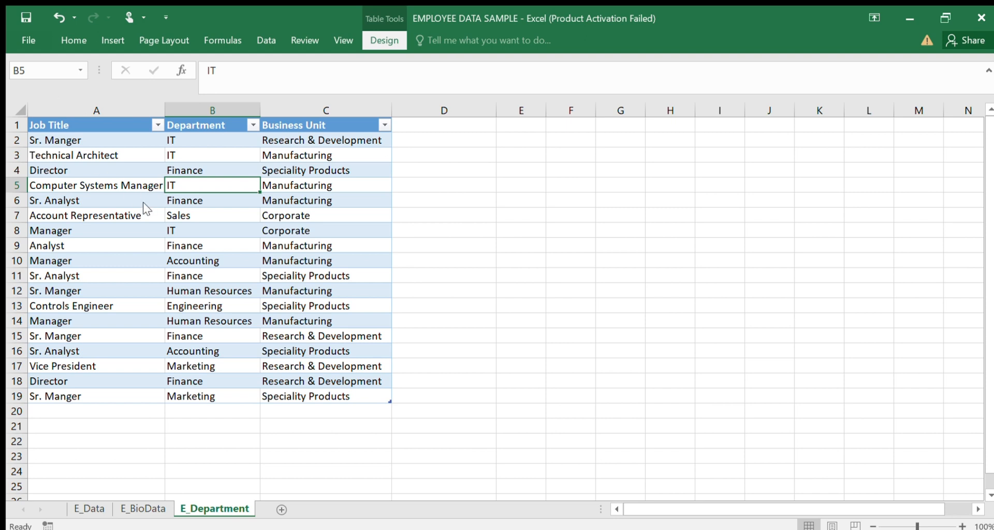
left_click(334, 242)
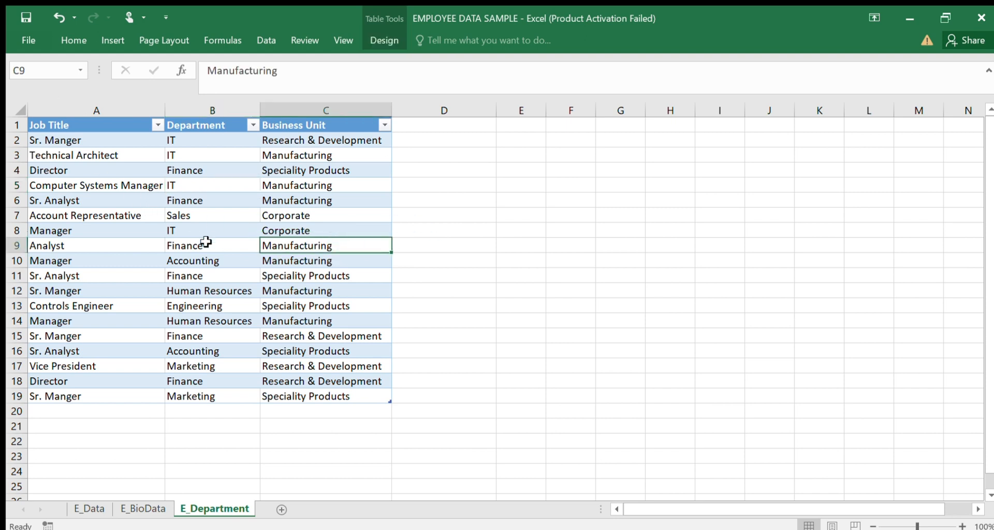
Load the E_Data table into the workbook queries as a connection-only query
left_click(140, 510)
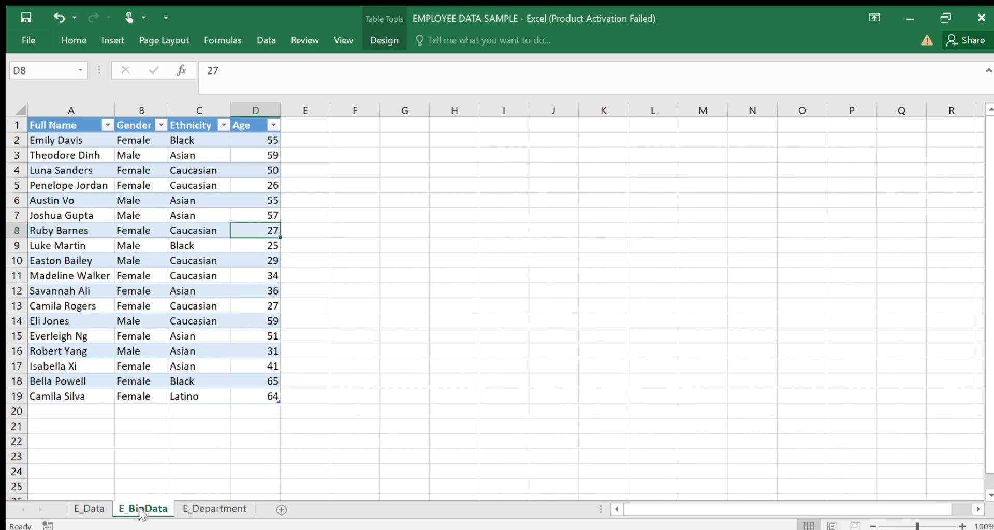
left_click(87, 510)
left_click(153, 229)
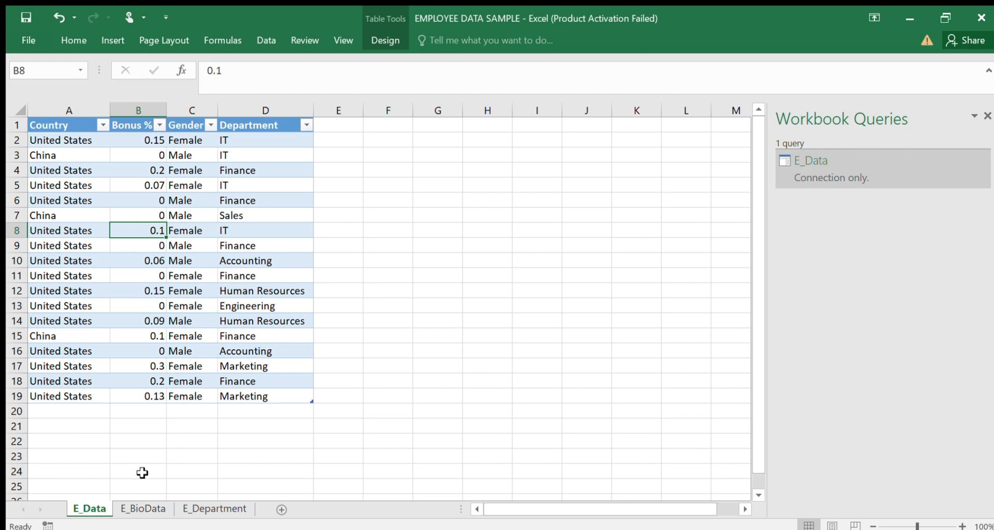
Add the E_BioData table to the workbook queries as a connection-only query
left_click(141, 510)
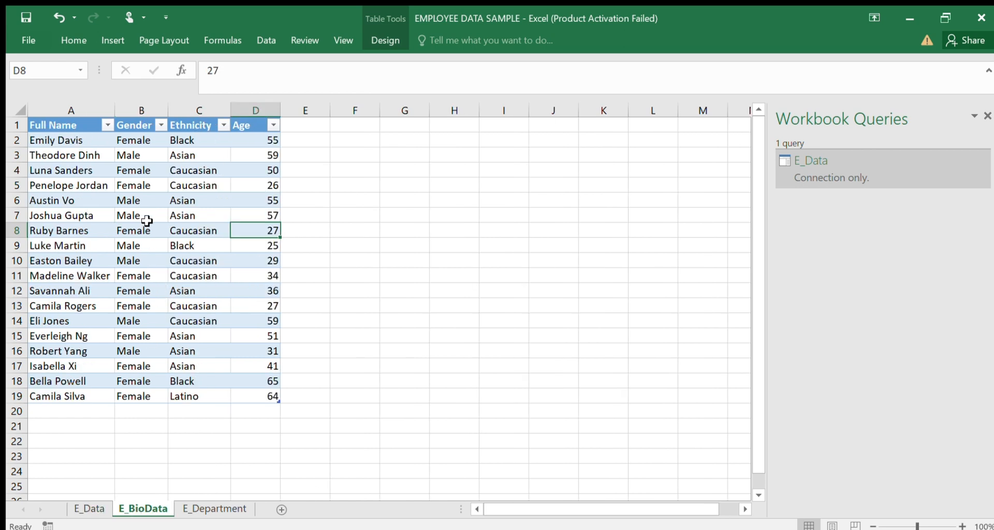
left_click(147, 218)
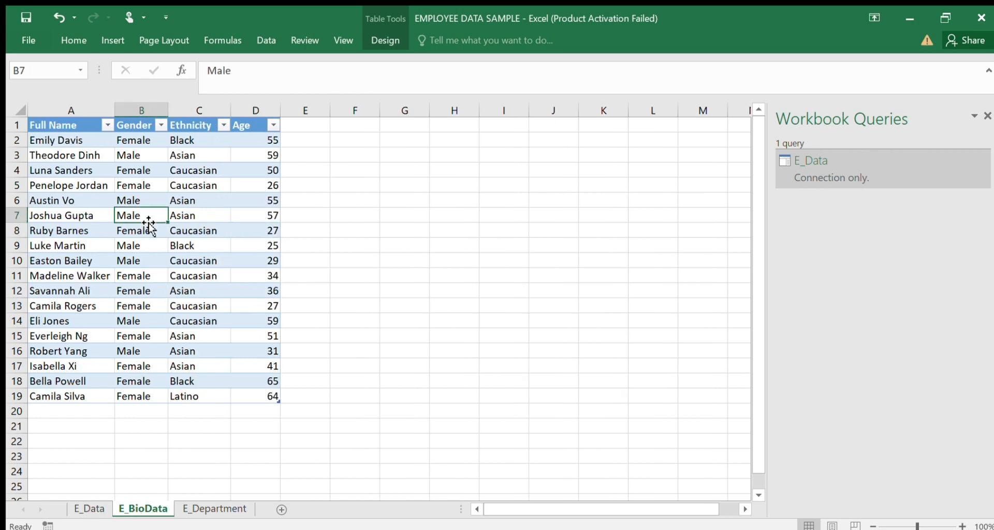
left_click(262, 39)
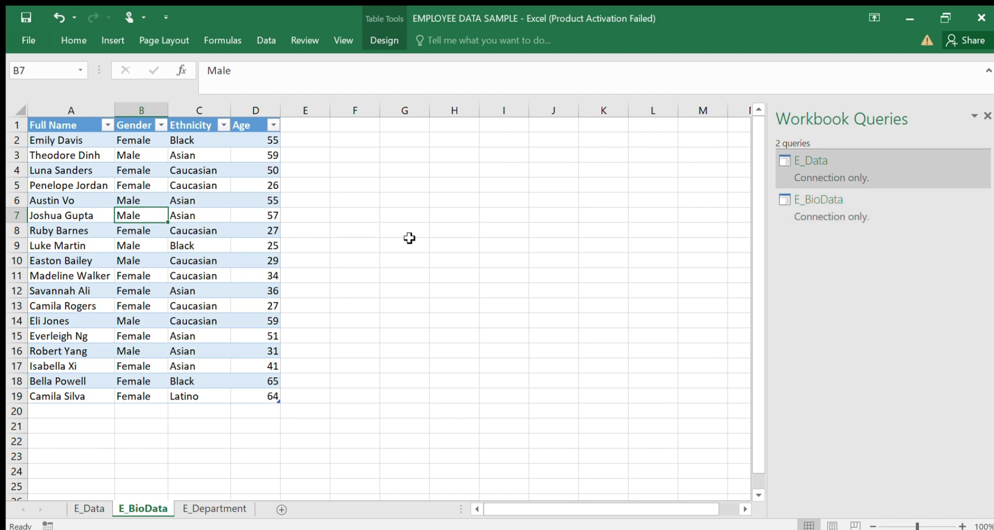
Add the E_Department table to the workbook queries as a connection-only query
left_click(209, 510)
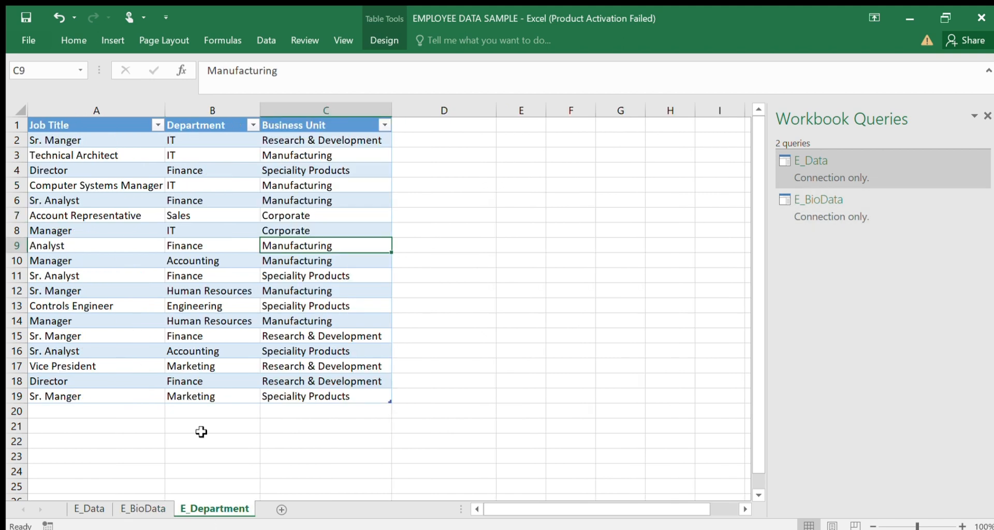
left_click(223, 279)
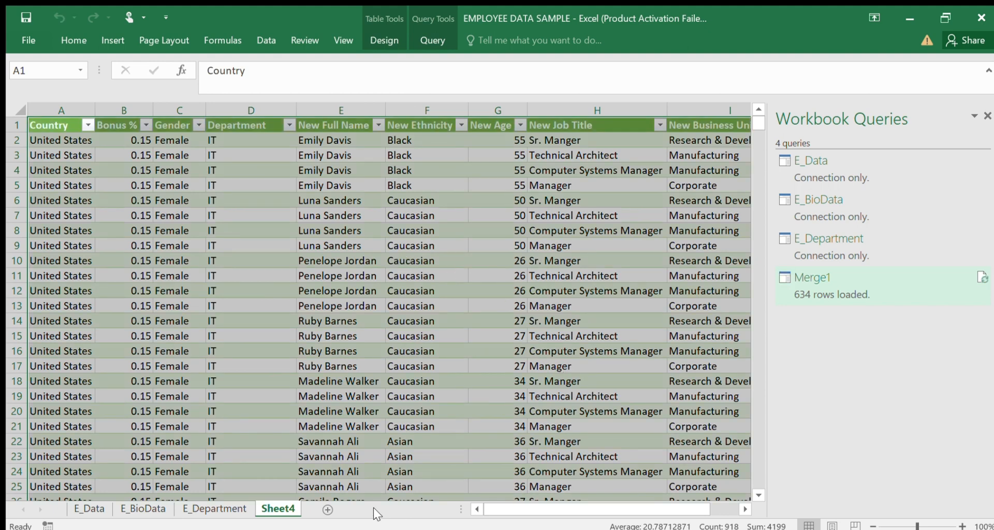
left_click_drag(546, 503, 524, 497)
left_click(657, 189)
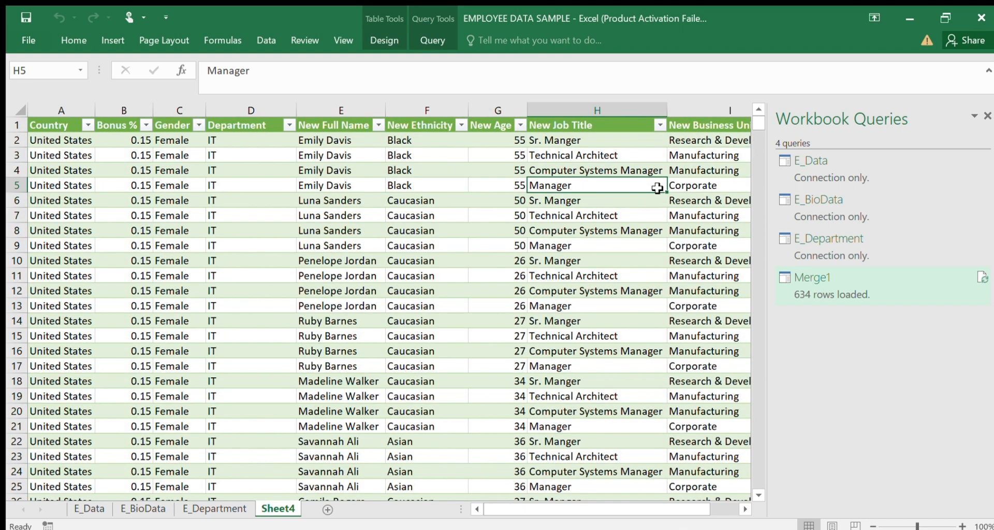